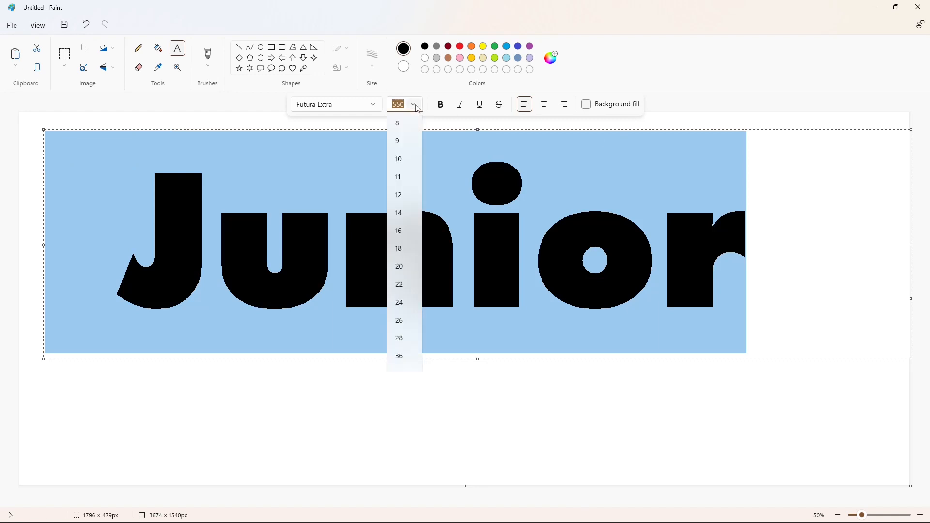
Set the "Junior" text's font size to 700 and enlarge its text box to the canvas's upper-left corner and near the lower edge
type("700")
key("Return")
left_click_drag(49, 129, 20, 115)
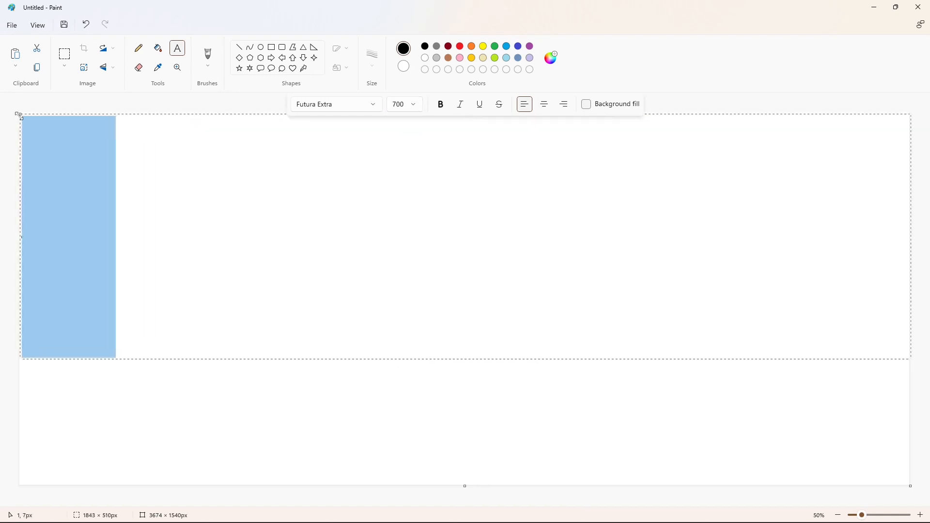
left_click_drag(466, 359, 458, 450)
Reduce the text's font size to 600, and raise it to 650
left_click(414, 105)
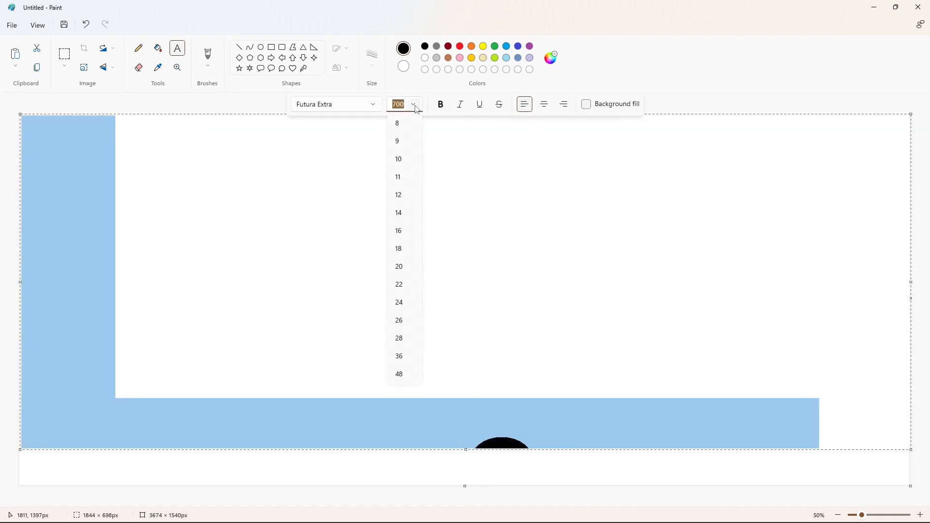
type("600")
key("Return")
left_click(416, 107)
type("650")
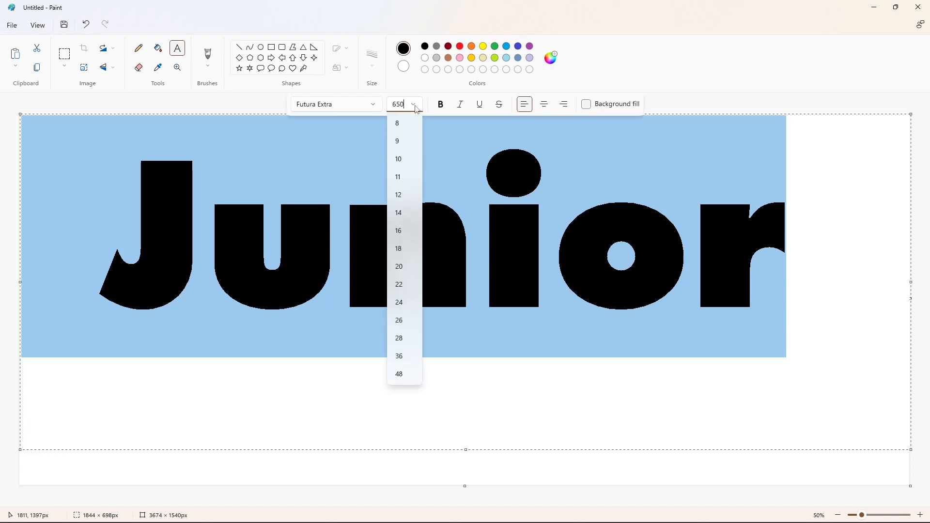
key("Return")
Select the word "Junior" without its leading space, set its font size to 700, and place the text slightly lower on the canvas
left_click(89, 157)
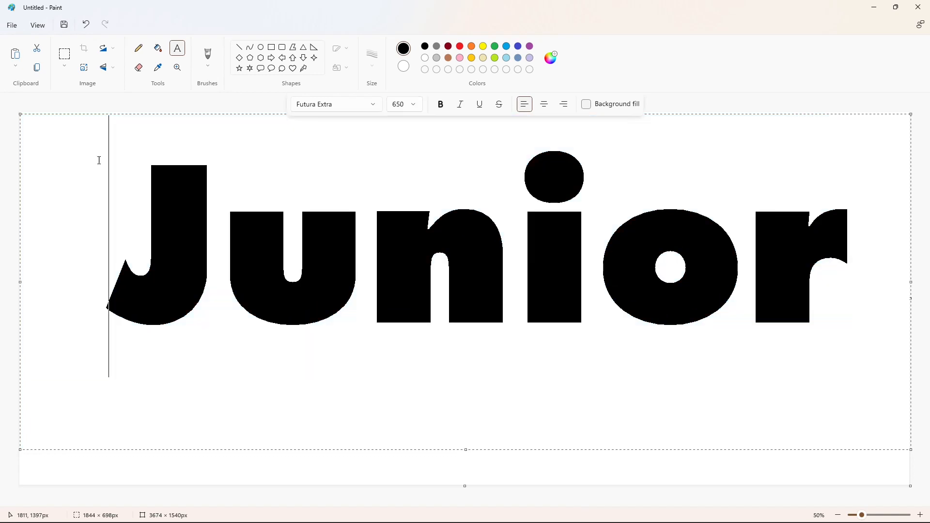
key("ctrl+a")
left_click(414, 104)
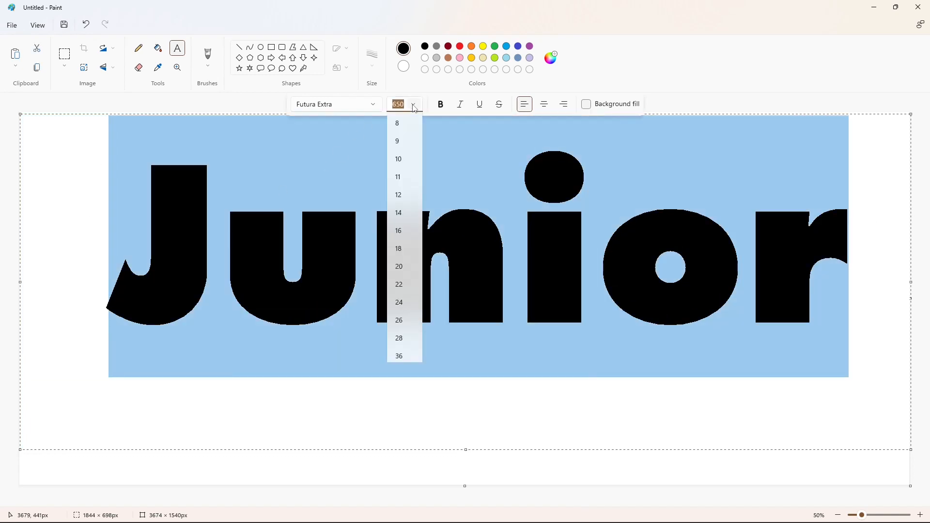
type("700")
key("Return")
left_click_drag(20, 113, 10, 158)
left_click(68, 148)
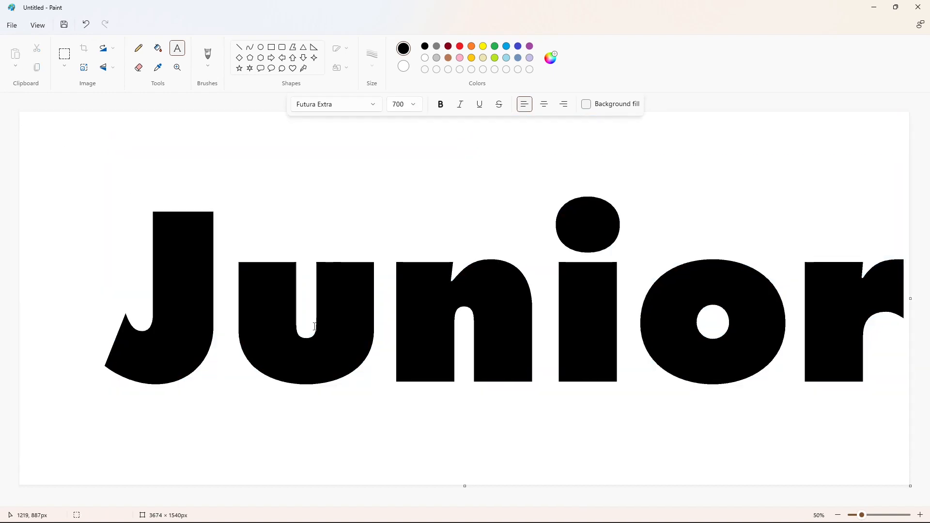
Trim the tip of the J's hook with a thick white diagonal line and fill the leftover piece and the i's dot white
left_click(240, 48)
left_click(372, 58)
left_click(372, 150)
left_click(425, 58)
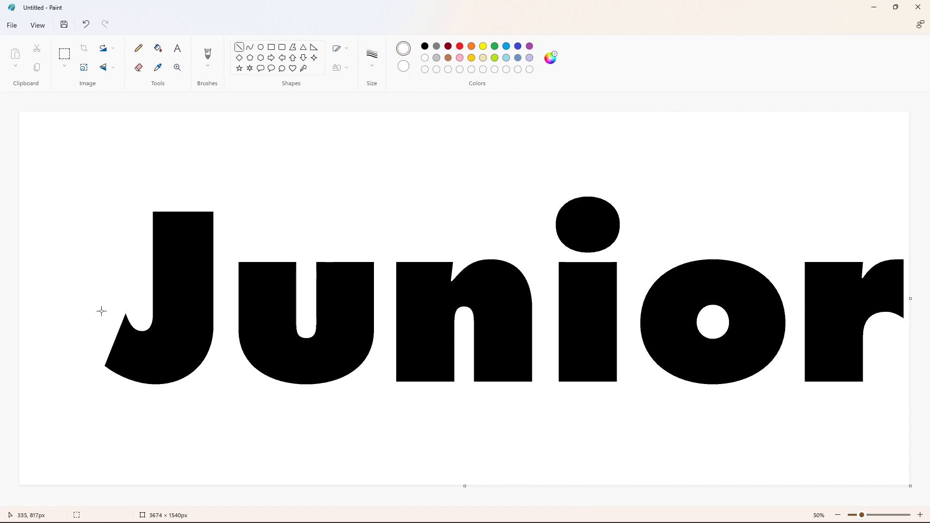
left_click_drag(101, 367, 137, 315)
left_click(158, 48)
left_click(129, 317)
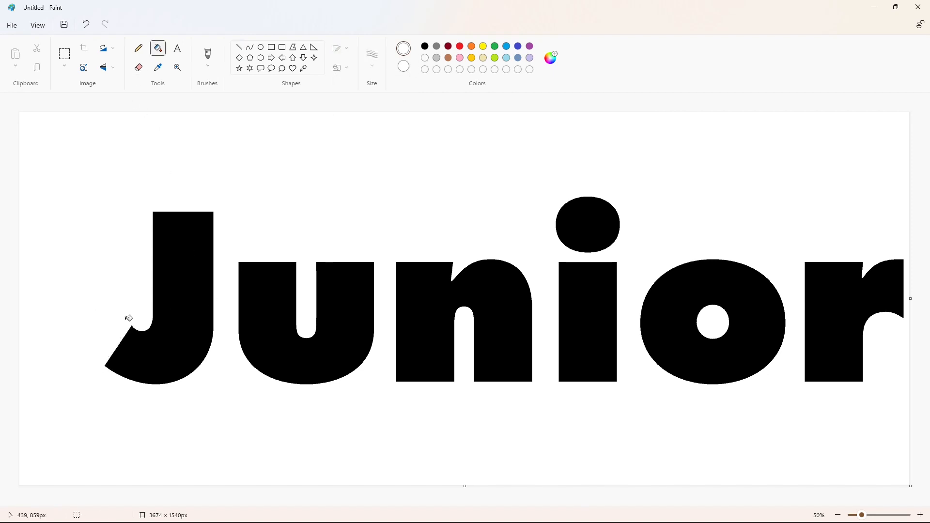
left_click(588, 225)
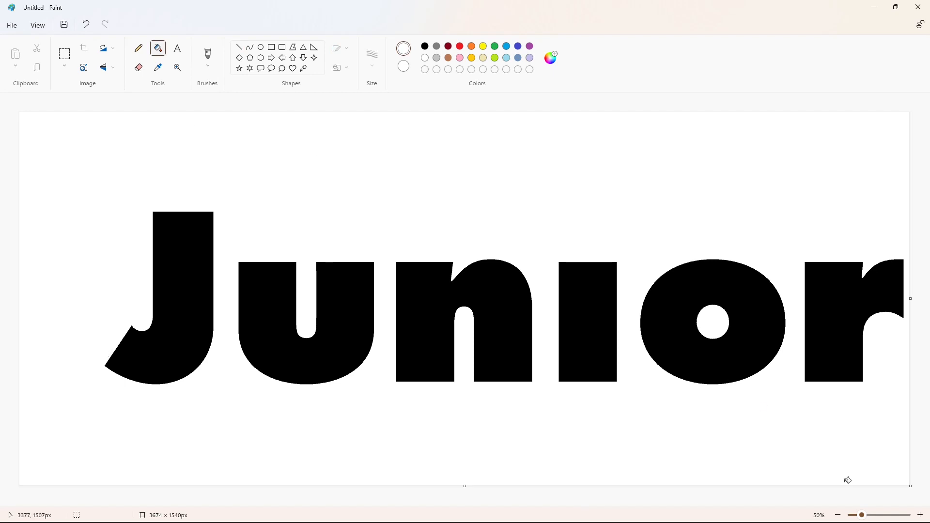
Cut out the letter u and paste it with a transparent background close beside the J, leaving a narrow gap
left_click(920, 515)
key("ctrl+c")
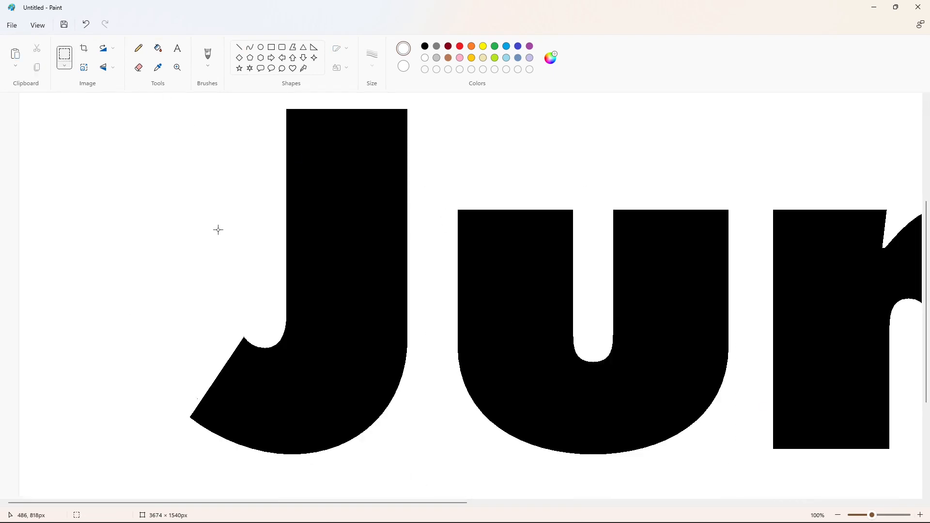
key("Delete")
key("ctrl+v")
left_click(64, 65)
left_click(66, 146)
left_click_drag(143, 224, 482, 314)
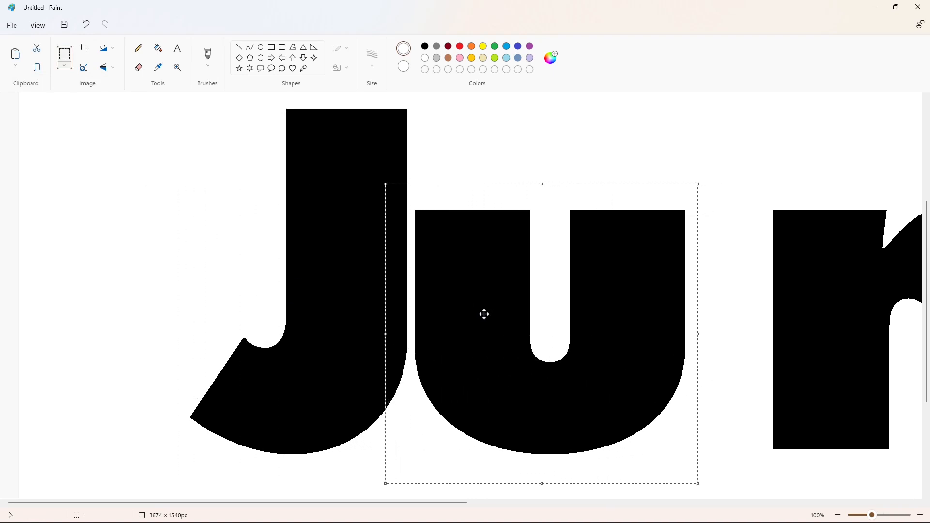
Copy the letter n, erase the original with white fill, and place the copy close beside the u with the same narrow gap
left_click_drag(382, 503, 548, 509)
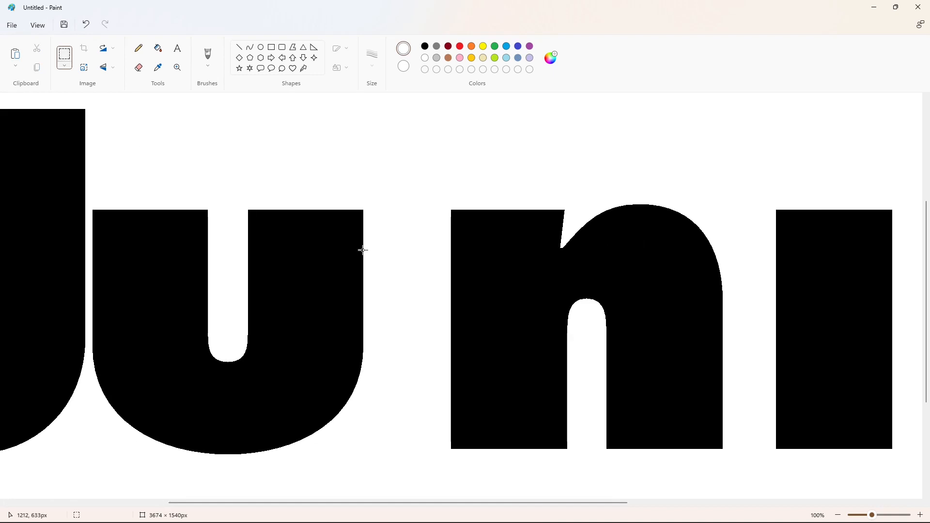
left_click_drag(752, 483, 752, 483)
key("ctrl+c")
left_click(158, 48)
left_click(481, 233)
key("ctrl+v")
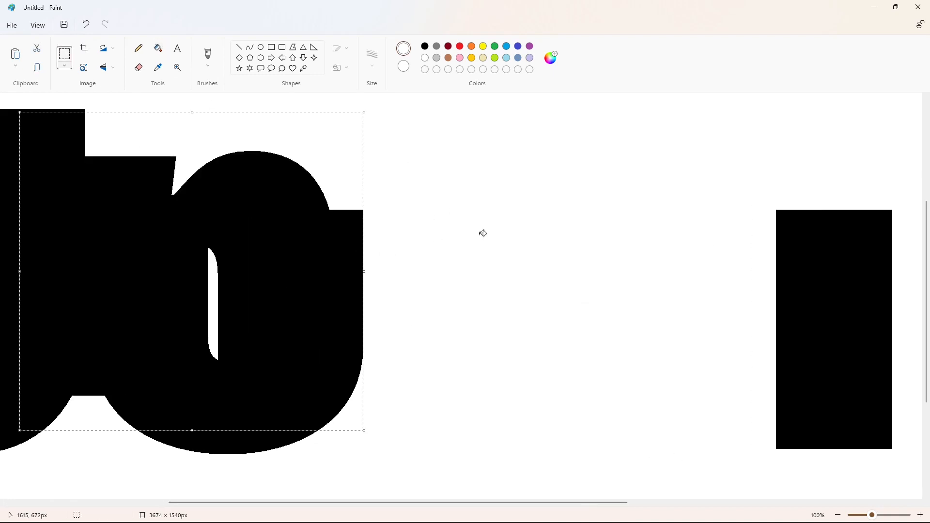
left_click_drag(200, 267, 444, 300)
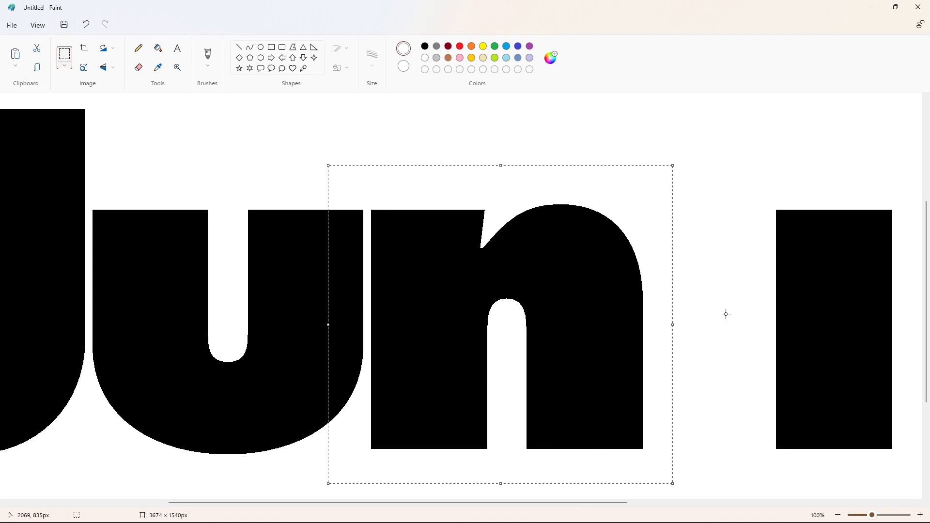
left_click(600, 493)
Copy the i's stem, erase the original with white fill, and align the copy close beside the n with a narrow gap
scroll(471, 149, "right", 5)
left_click_drag(473, 150, 675, 484)
left_click(324, 300)
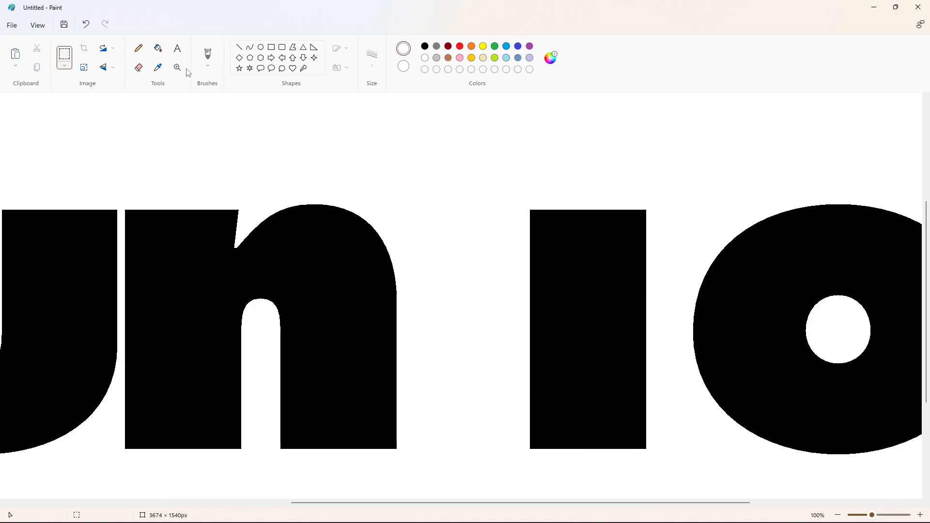
left_click(158, 48)
left_click(548, 236)
key("ctrl+v")
left_click_drag(118, 265, 431, 303)
key("Down")
key("Down")
key("Down")
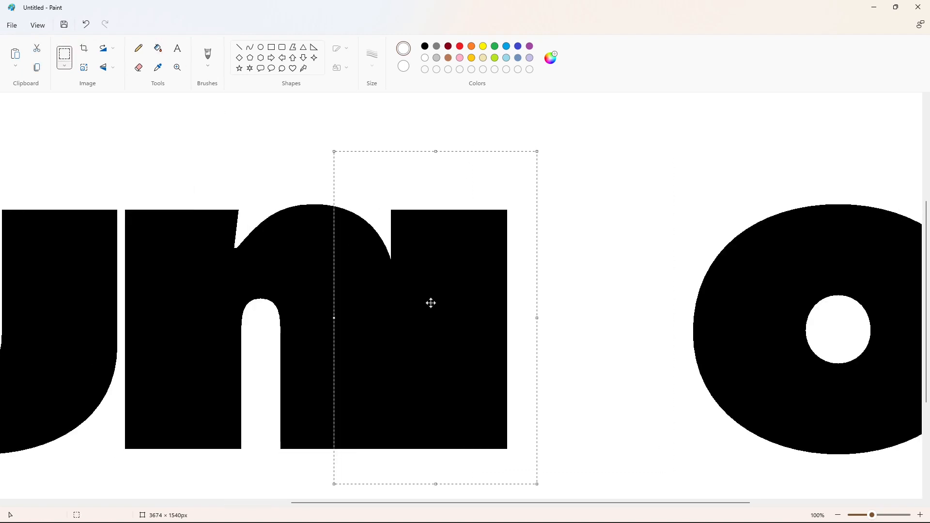
key("Right")
key("Right")
key("Right")
key("Right")
key("Right")
key("Right")
key("Right")
key("Right")
key("Right")
key("Right")
key("Right")
key("Right")
key("Right")
key("Right")
key("Right")
key("Right")
key("Right")
key("Right")
key("Right")
key("Right")
left_click(601, 335)
Copy the letter o, fill the original purple, place the black copy close beside the i, and fill the purple remains white
scroll(600, 334, "right", 5)
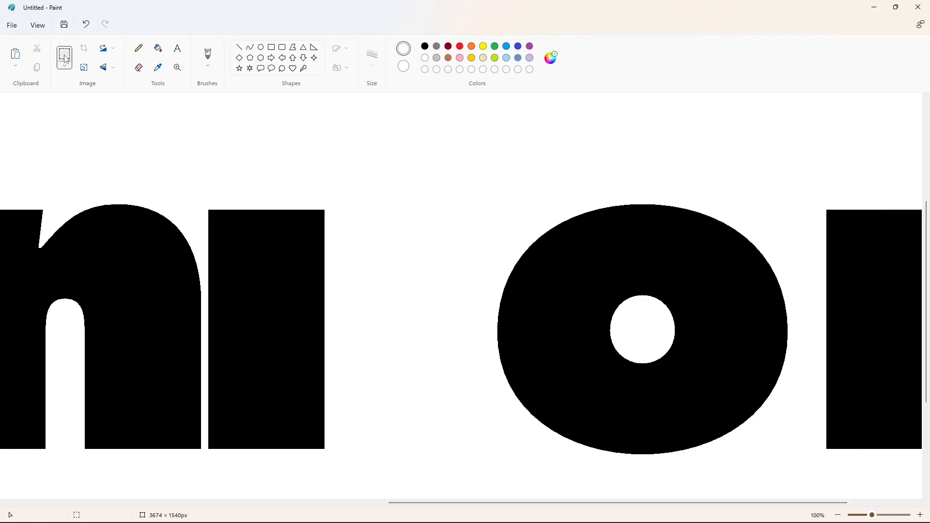
left_click_drag(777, 483, 807, 495)
left_click(158, 48)
left_click(530, 46)
left_click(644, 251)
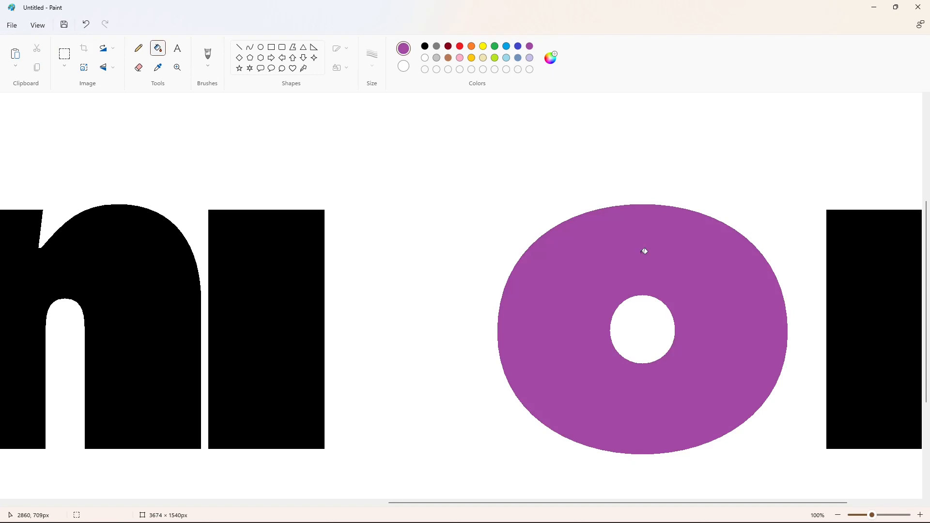
key("ctrl+v")
left_click_drag(156, 280, 453, 328)
left_click(121, 262)
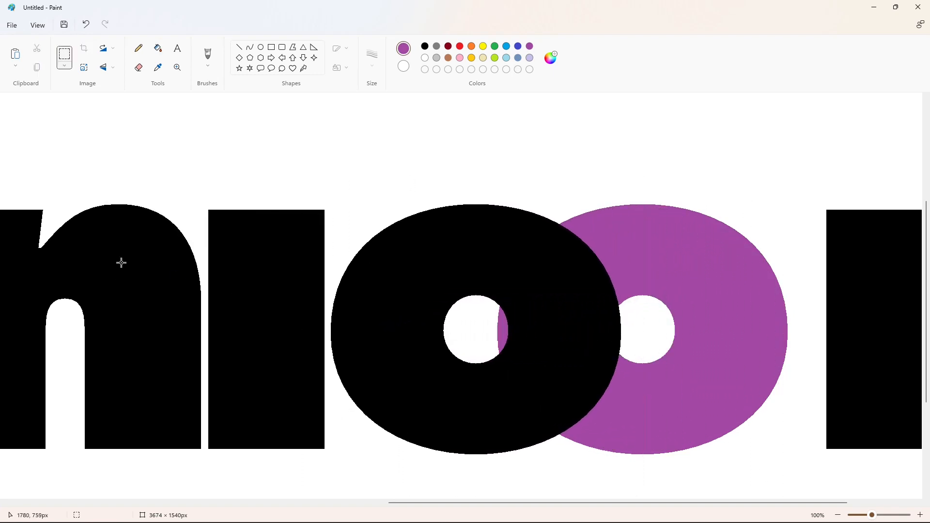
left_click(500, 323)
left_click(704, 277)
Copy the letter r, erase the original with white fill, and align the copy close beside the o
left_click_drag(608, 503, 677, 502)
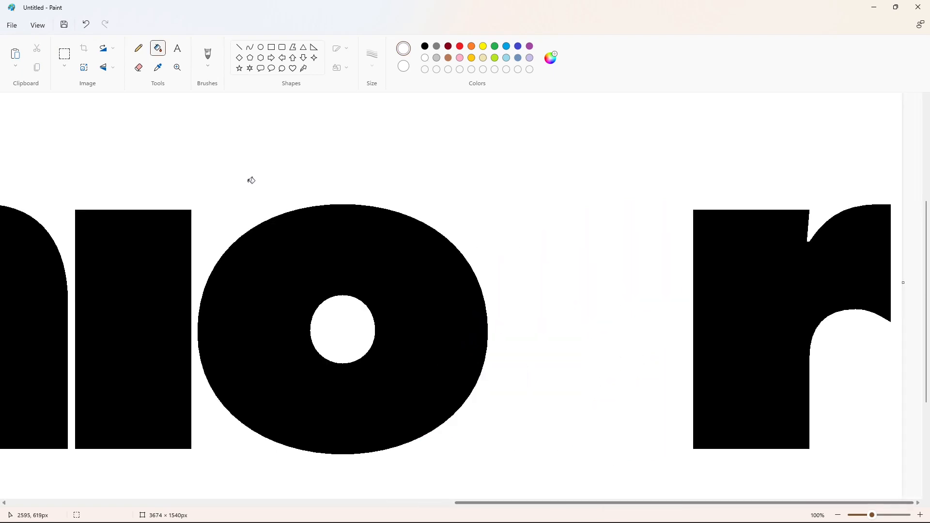
left_click(65, 54)
left_click_drag(597, 152, 919, 499)
left_click(158, 48)
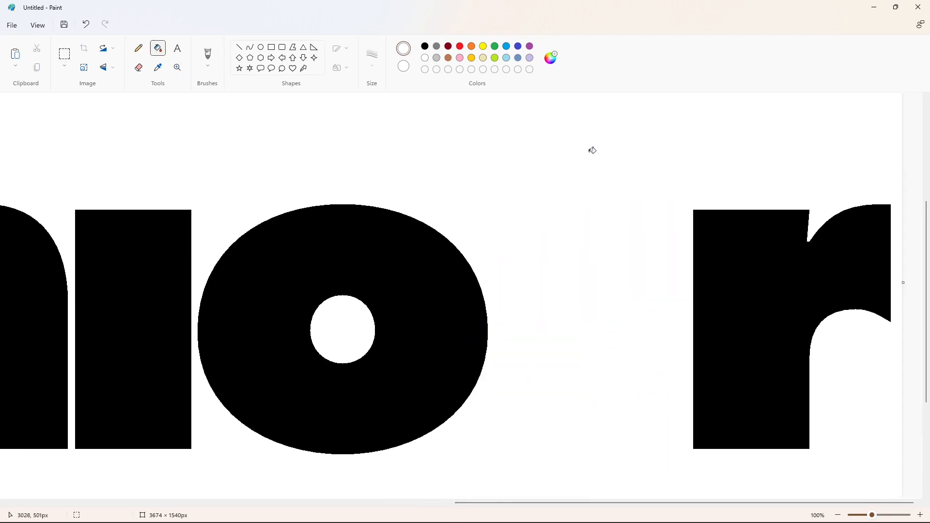
left_click(735, 296)
key("ctrl+v")
left_click_drag(213, 290, 278, 329)
key("Down")
key("Right")
key("Right")
key("Right")
key("Right")
key("Right")
key("Right")
key("Right")
key("Right")
key("Right")
key("Right")
key("Right")
key("Right")
key("Right")
key("Right")
key("Right")
key("Right")
key("Right")
key("Right")
key("Right")
key("Right")
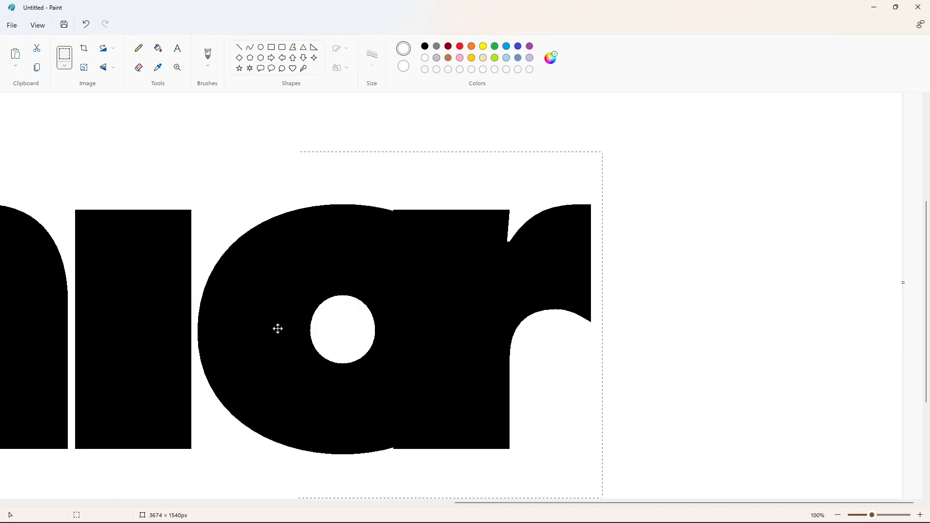
key("Left")
key("Left")
key("Left")
key("Left")
key("Left")
key("Left")
key("Left")
key("Left")
key("Left")
key("Left")
key("Left")
key("Left")
key("Left")
key("Left")
key("Left")
key("Left")
key("Left")
key("Left")
key("Left")
key("Left")
left_click(317, 326)
Draw a purple circle outline about 234 × 230 px over the upper part of the i's stem, nearly matching the stem's width
left_click_drag(747, 503, 573, 489)
scroll(578, 453, "up", 2)
scroll(415, 101, "down", 2)
left_click(261, 47)
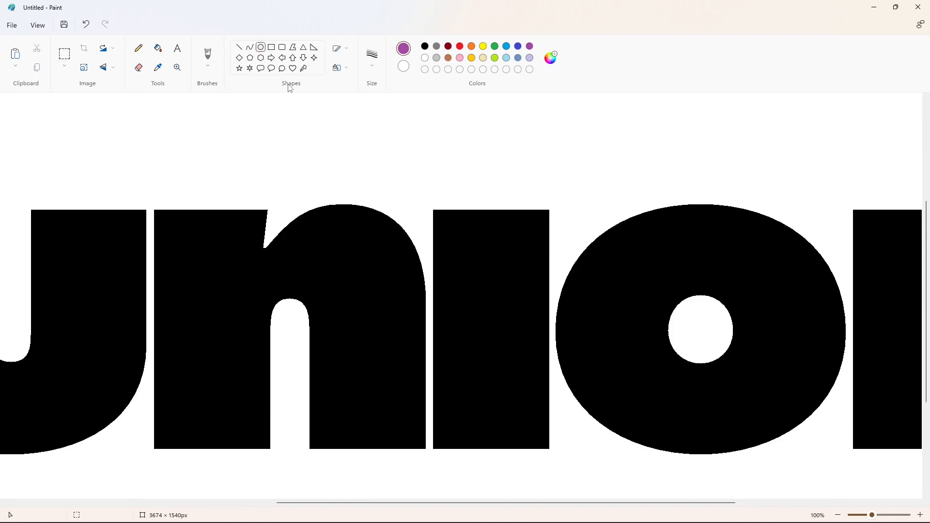
left_click_drag(436, 220, 548, 329)
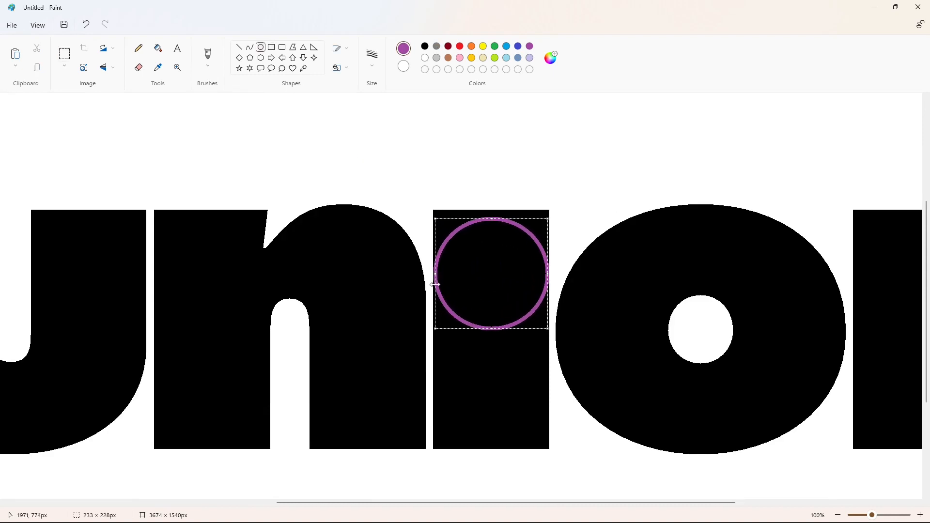
mouse_move(492, 218)
left_mouse_down()
mouse_move(496, 232)
mouse_move(497, 217)
left_mouse_up()
Move the circle up to sit above the i's stem as its dot and fill it solid purple
key("Up")
key("Up")
key("Up")
key("Up")
key("Up")
key("Up")
key("Up")
key("Up")
key("Up")
key("Up")
key("Up")
key("Up")
key("Up")
key("Up")
key("Up")
key("Up")
key("Up")
key("Up")
key("Up")
key("Up")
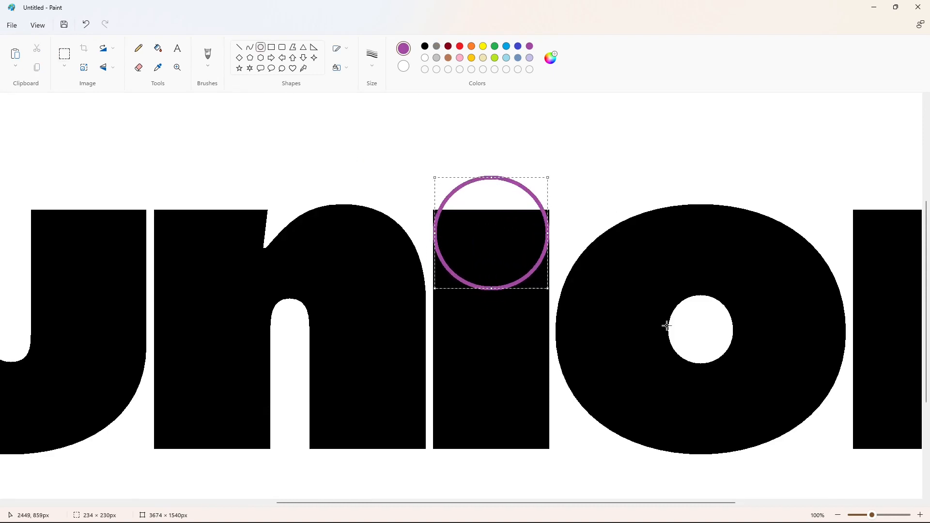
scroll(674, 333, "up", 4)
scroll(673, 332, "down", 2)
left_click(158, 48)
left_click(492, 238)
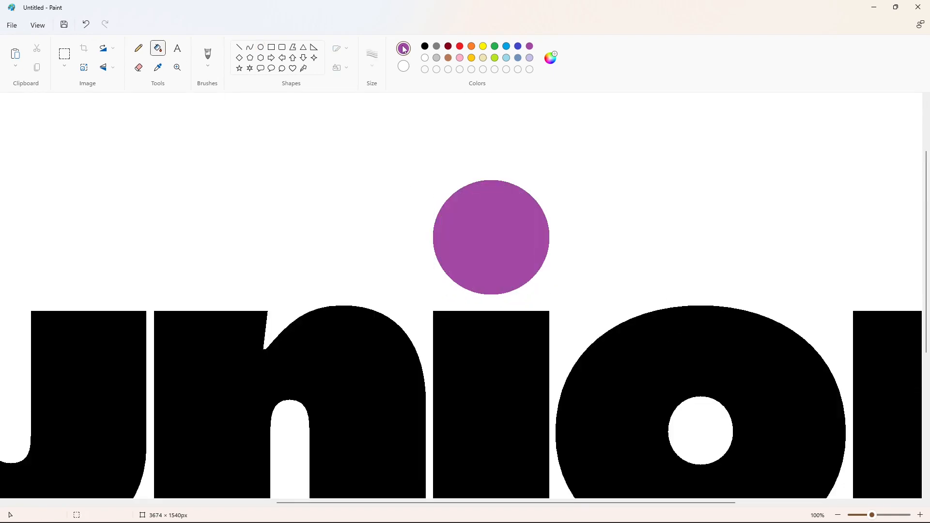
Fill the i's dot black and draw a smaller solid black circle in the empty area above the n
left_click(425, 46)
left_click(492, 238)
left_click(260, 47)
left_click_drag(392, 124, 461, 193)
left_click_drag(427, 159, 283, 154)
left_click(158, 48)
left_click(283, 153)
Cut the small black circle and paste it twice onto the dot's upper left and upper right edges as mouse ears
left_click(64, 53)
left_click_drag(188, 103, 369, 213)
key("ctrl+x")
key("ctrl+v")
left_click_drag(119, 177, 446, 178)
key("ctrl+v")
left_click_drag(124, 171, 577, 197)
Mark off the upper part of the i's stem with a horizontal purple line and fill that part purple
scroll(683, 306, "down", 2)
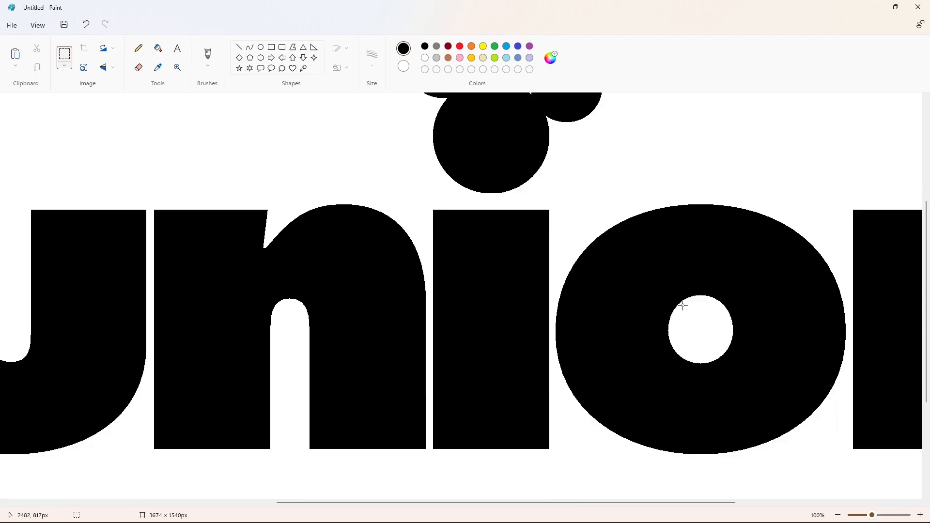
left_click(531, 48)
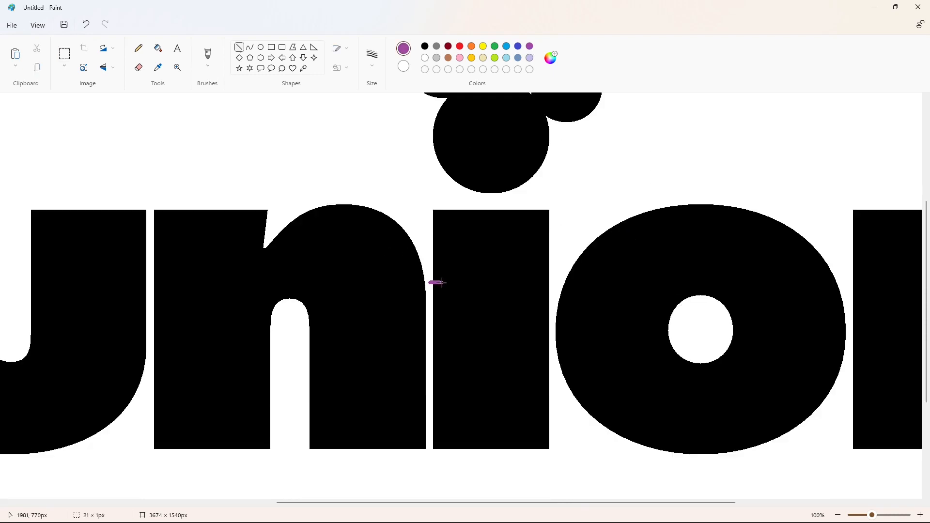
left_click_drag(442, 282, 521, 283)
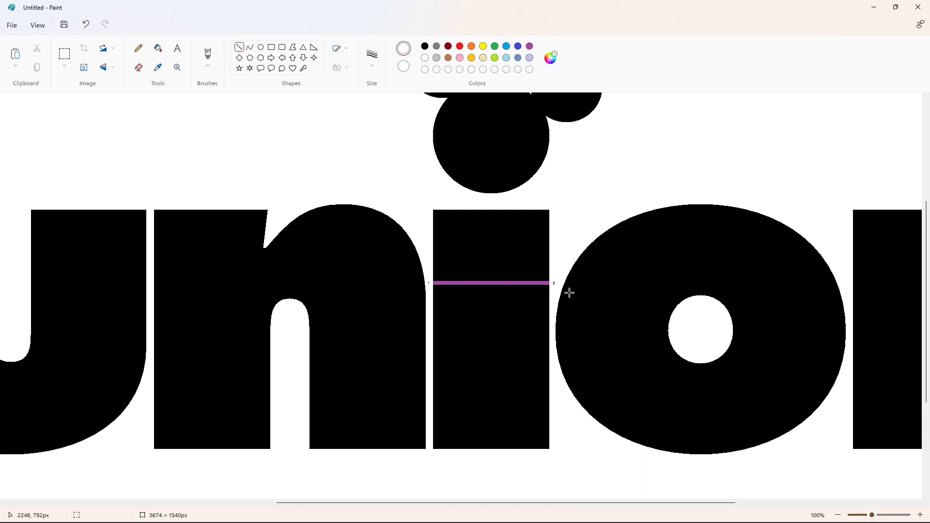
left_click(159, 49)
left_click(494, 243)
Shorten the purple band by drawing a black line across the stem above its lower edge and filling the strip beneath black
left_click(261, 47)
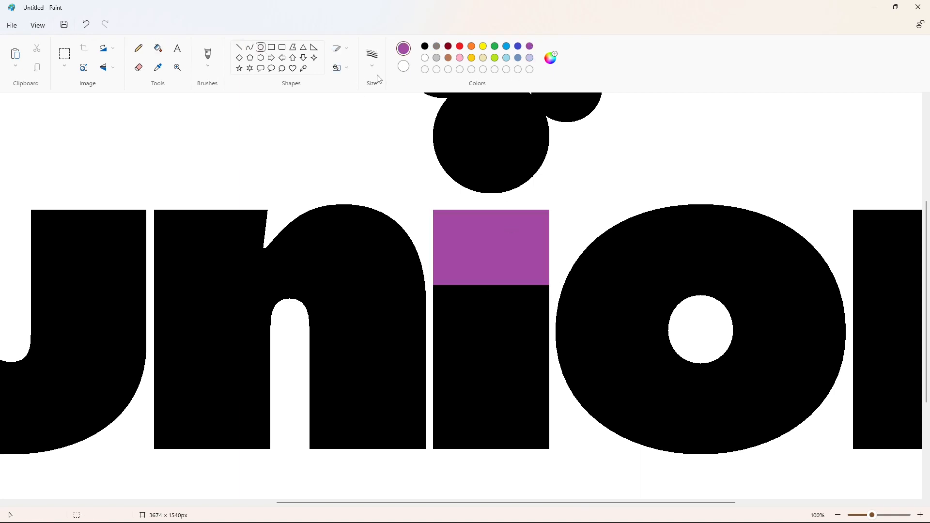
scroll(581, 354, "down", 2)
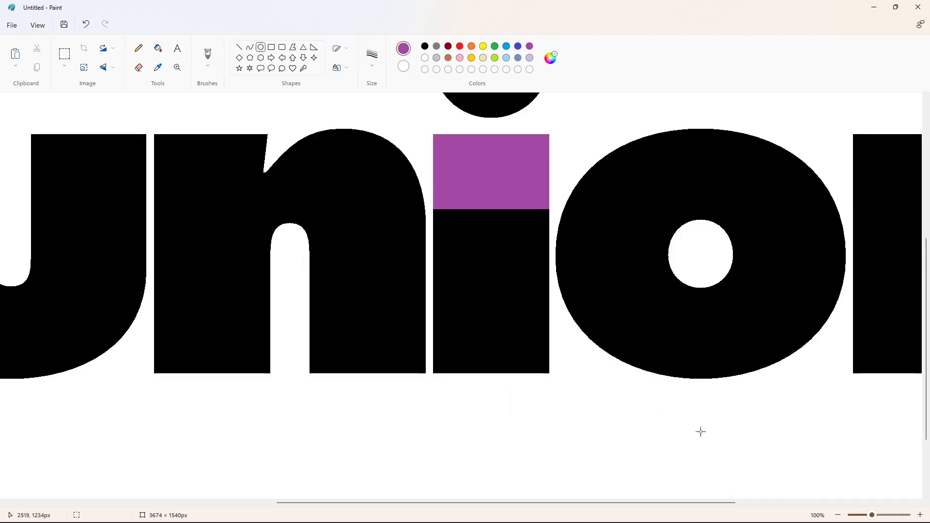
left_click(838, 514)
left_click(920, 515)
left_click_drag(623, 502, 722, 489)
left_click(425, 47)
scroll(408, 279, "down", 3)
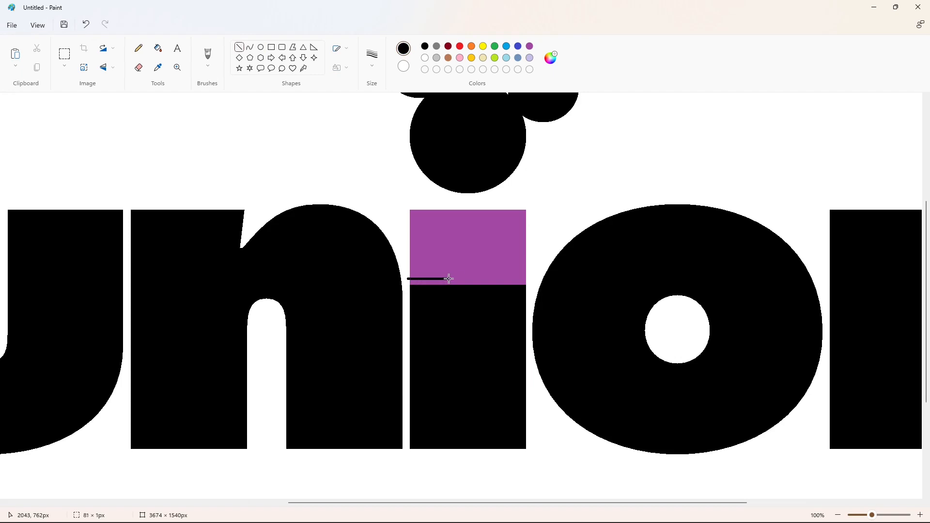
left_click(158, 48)
left_click(416, 283)
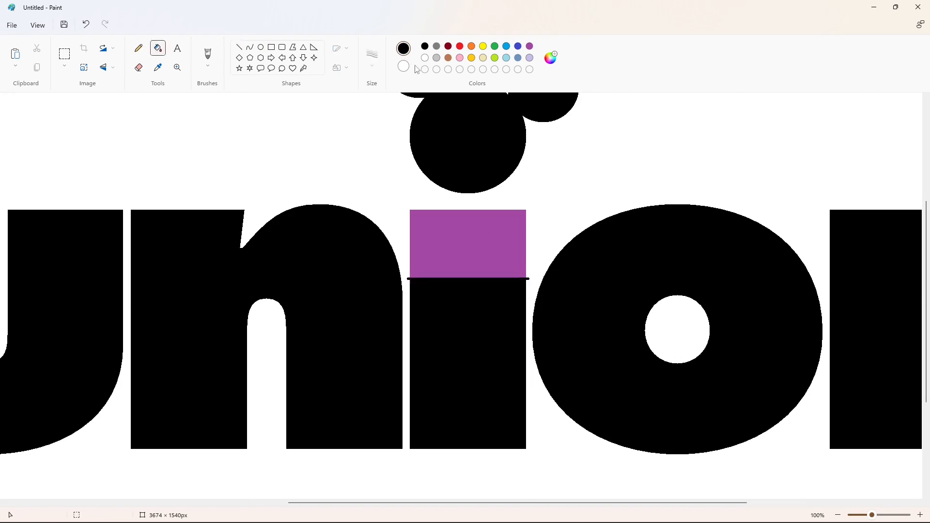
Cover the black line's overhanging ends on both sides of the i's stem with white
left_click(240, 48)
left_click(425, 59)
left_click(373, 59)
left_click(383, 147)
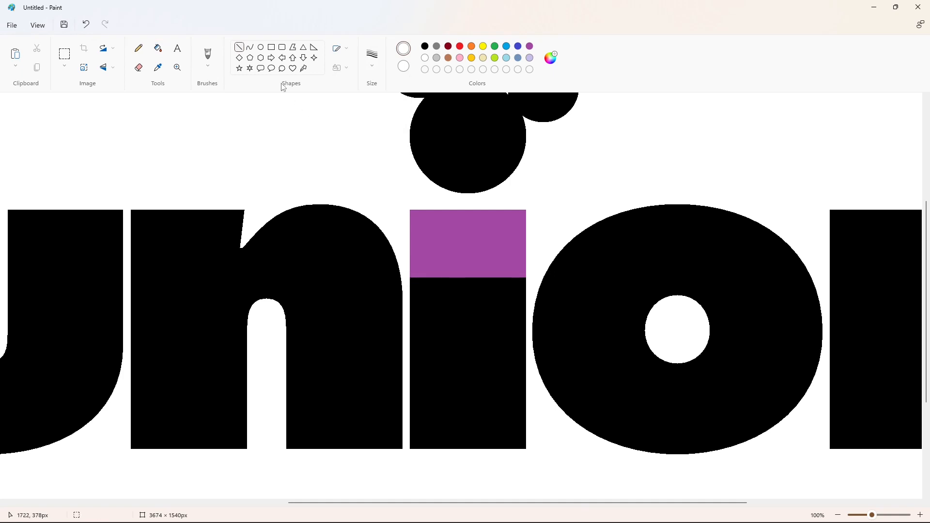
Draw a purple circle about 47 × 46 px on the left side of the stem below the band and fill it purple
left_click(368, 71)
left_click(377, 109)
left_click(530, 46)
mouse_move(420, 299)
left_mouse_down()
mouse_move(448, 324)
mouse_move(439, 300)
left_mouse_up()
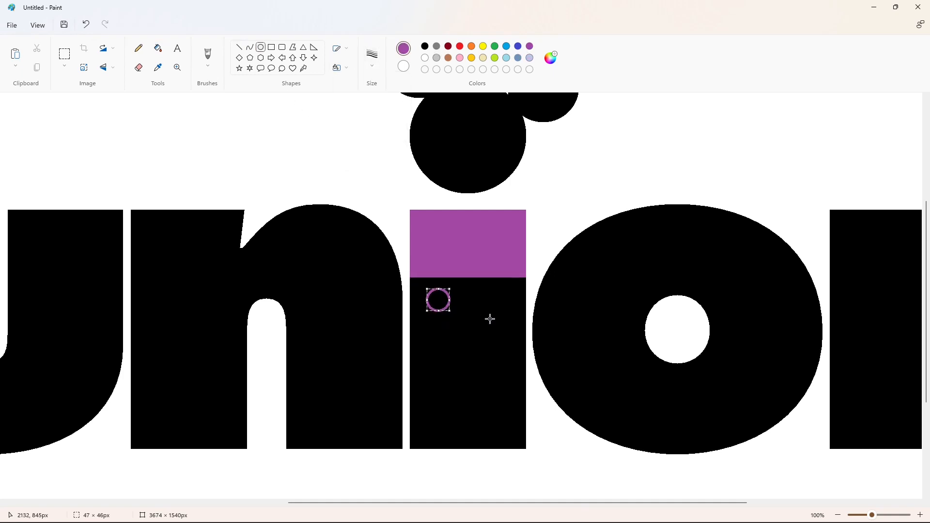
left_click(161, 54)
left_click(439, 300)
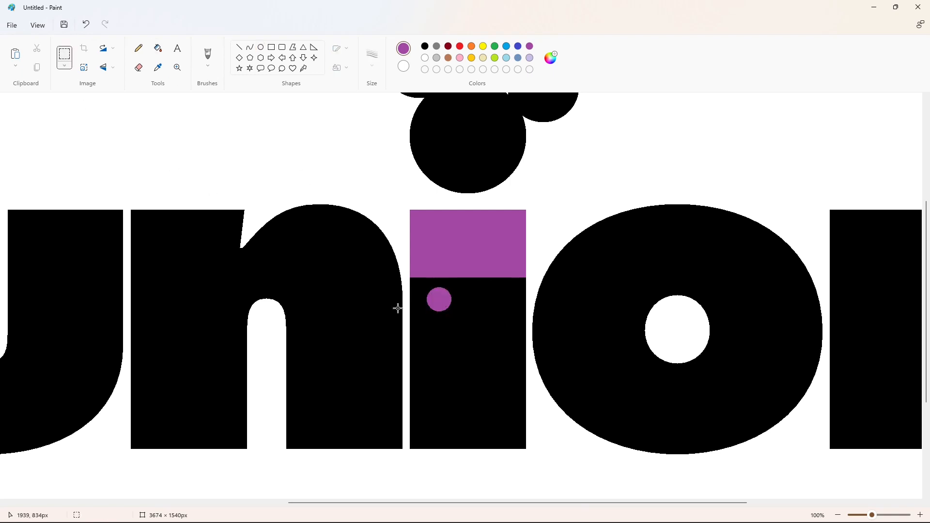
Copy the purple button with its surrounding piece of the stem and paste the copy away from the i
left_click_drag(471, 341, 471, 341)
key("ctrl+c")
key("ctrl+v")
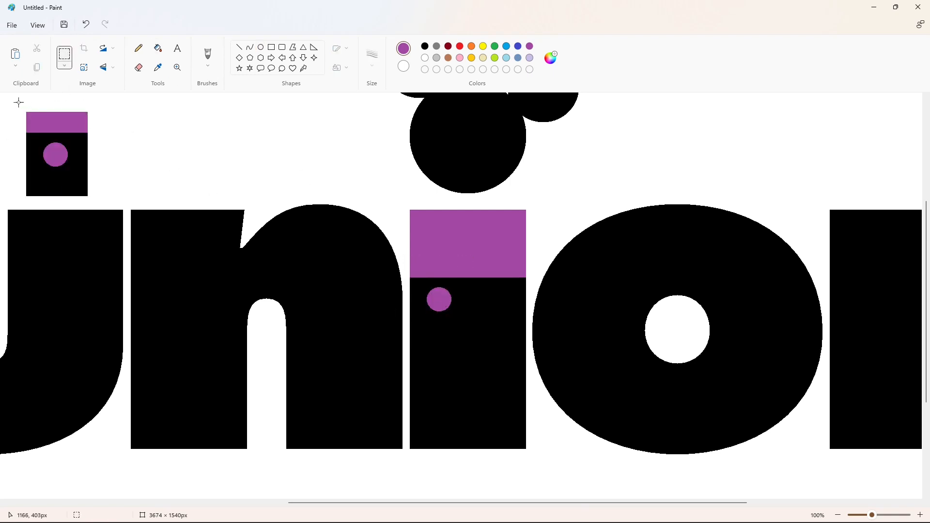
left_click_drag(14, 96, 145, 205)
key("ctrl+x")
key("ctrl+v")
Try the copied button flipped horizontally on the right side of the i's stem, and undo the flip and placement
left_click(107, 68)
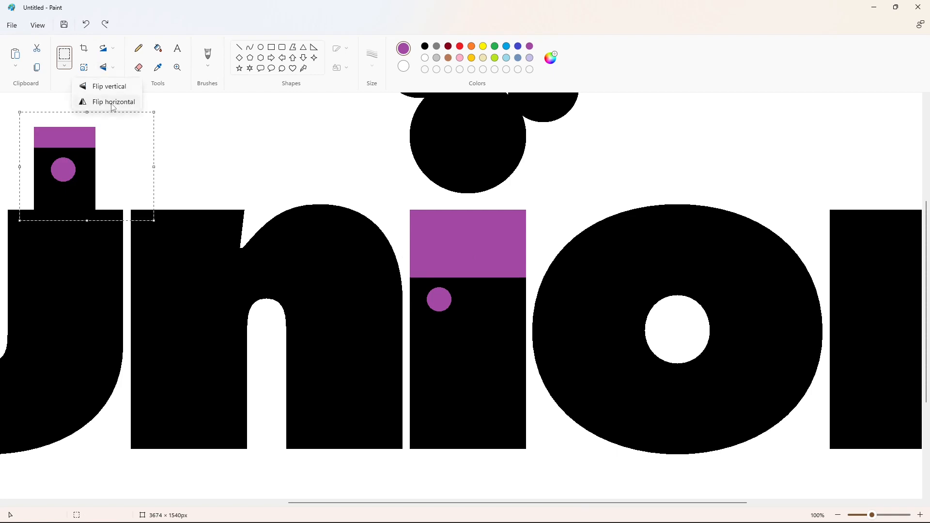
left_click(111, 101)
left_click_drag(86, 168, 484, 297)
key("Left")
key("Left")
key("Left")
key("Left")
key("Left")
key("Left")
key("Left")
key("Left")
key("Left")
key("Left")
key("Left")
key("Left")
key("Left")
key("Left")
key("Left")
key("Left")
key("Left")
key("Left")
key("Left")
key("Left")
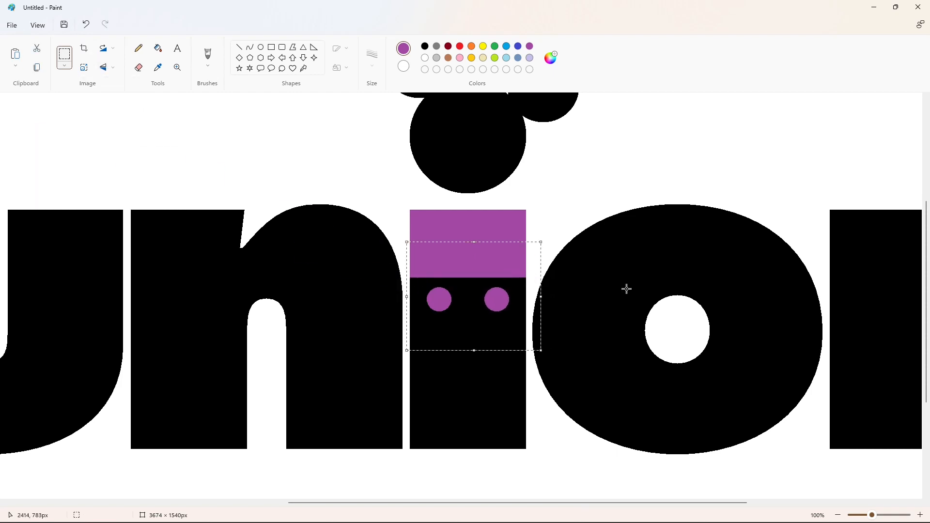
left_click(728, 422)
left_click(837, 515)
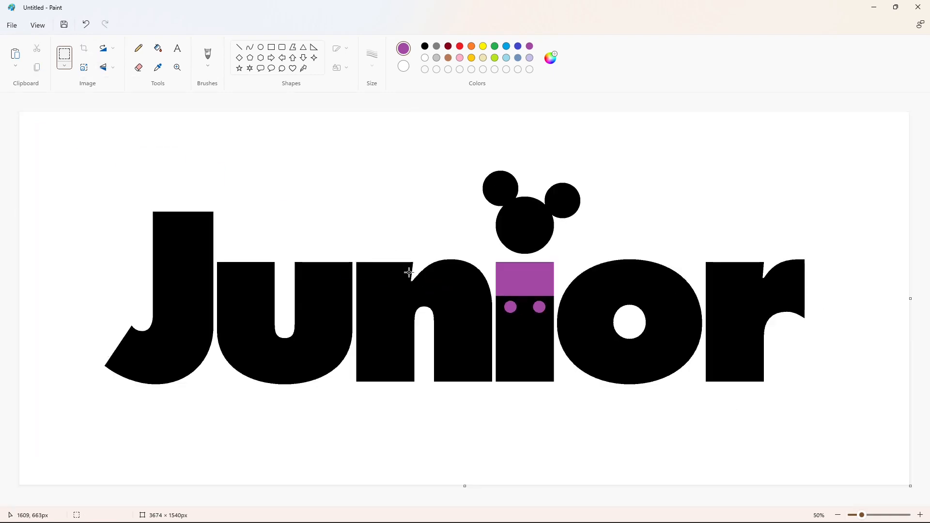
left_click(920, 516)
scroll(652, 415, "right", 10)
key("ctrl+z")
key("ctrl+z")
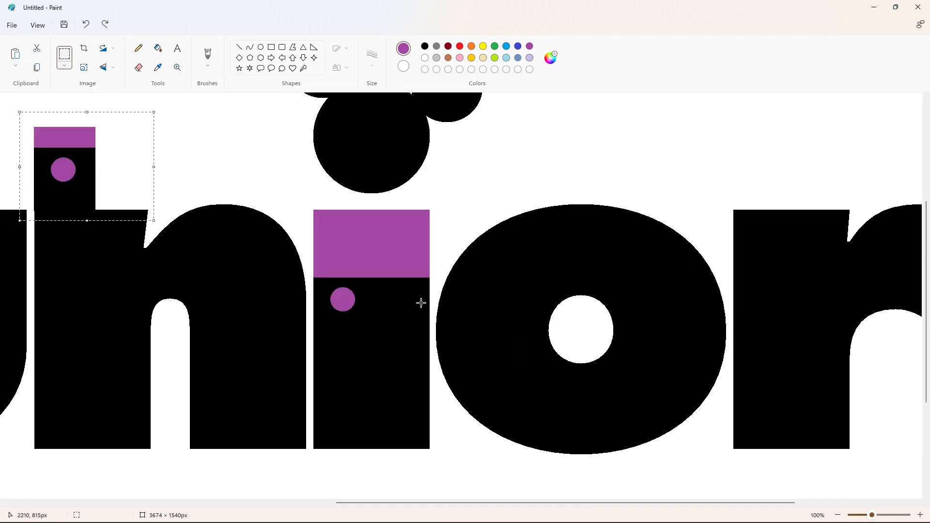
Place the unflipped copy over the left button so it sits slightly further inward, and make a new copy of the repositioned button
left_click_drag(76, 167, 361, 294)
left_click(263, 264)
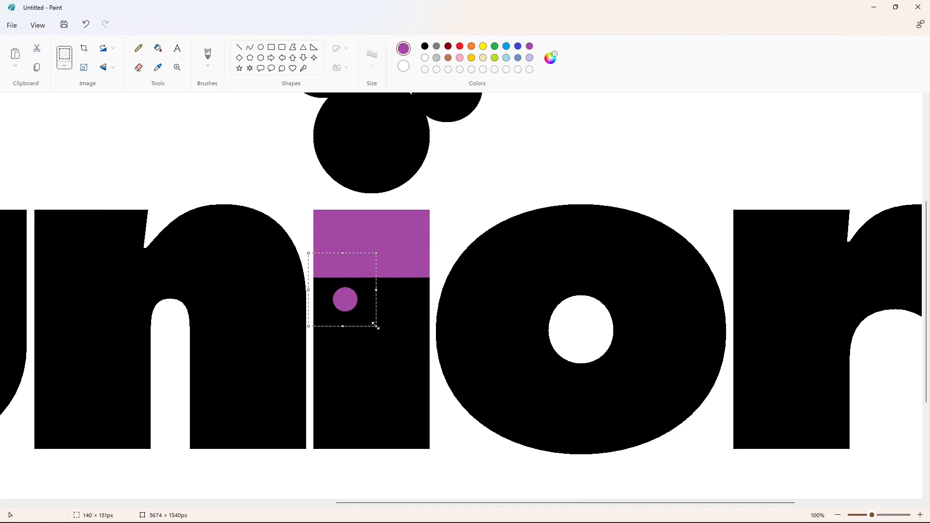
key("ctrl+z")
left_click_drag(150, 210, 152, 197)
key("ctrl+x")
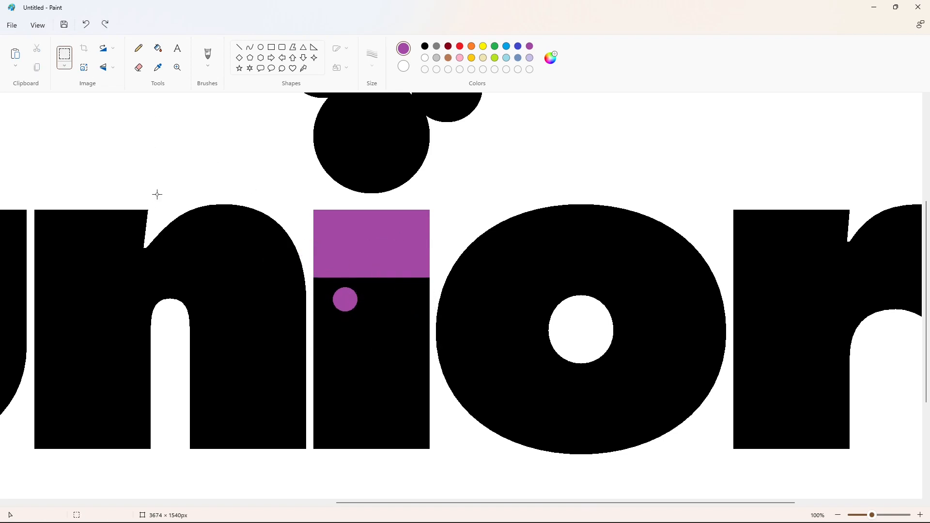
key("ctrl+v")
Flip the button copy horizontally and align it on the right side of the i's stem, level with the left button
left_click(105, 68)
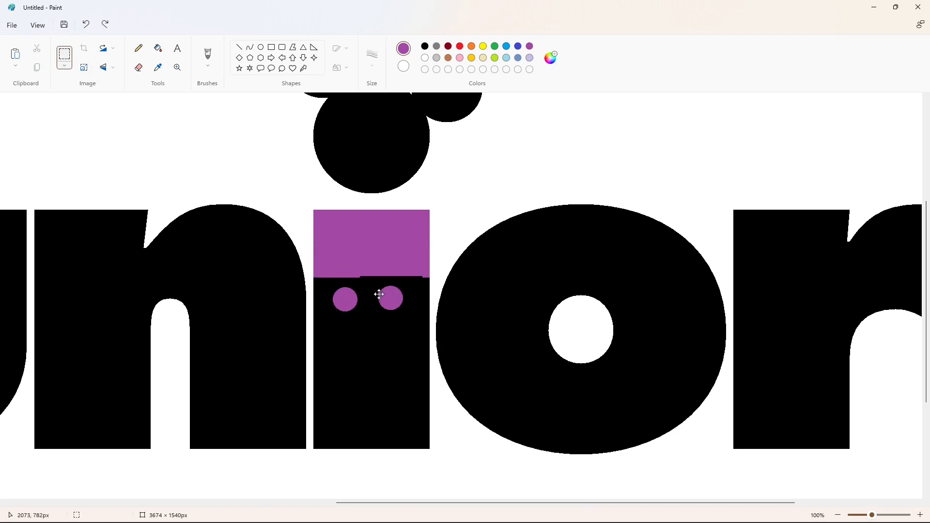
left_click_drag(379, 294, 402, 296)
key("Up")
key("Up")
key("Left")
key("Left")
key("Left")
key("Left")
key("Left")
key("Left")
key("Left")
key("Left")
key("Left")
key("Left")
key("Left")
key("Left")
key("Left")
key("Left")
key("Left")
key("Left")
key("Left")
key("Left")
key("Left")
key("Left")
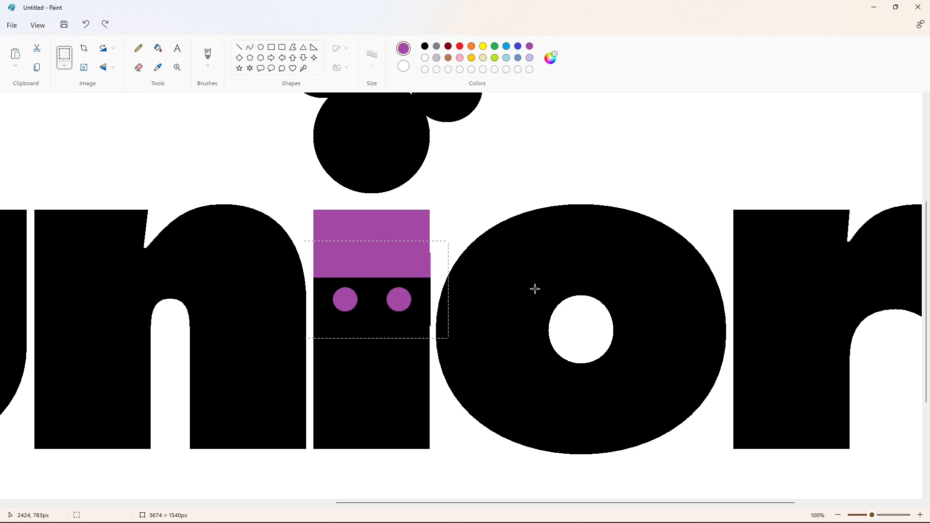
left_click(533, 289)
scroll(742, 403, "down", 2, "ctrl")
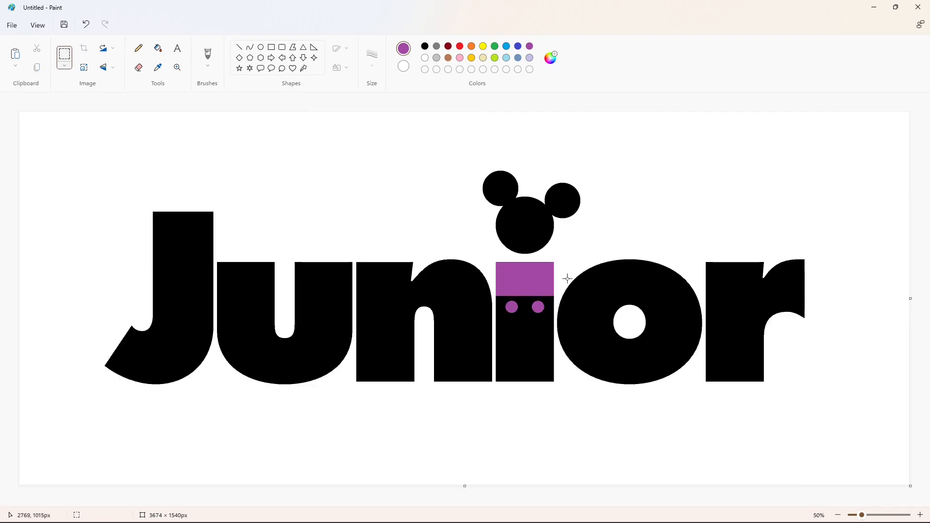
Move the whole artwork lower on the canvas by copying it, filling the original white, and pasting the copy
left_click_drag(858, 431, 868, 434)
left_click(869, 410)
left_click(158, 48)
left_click(425, 57)
left_click(207, 253)
left_click(340, 301)
left_click(465, 320)
left_click(525, 281)
left_click(525, 320)
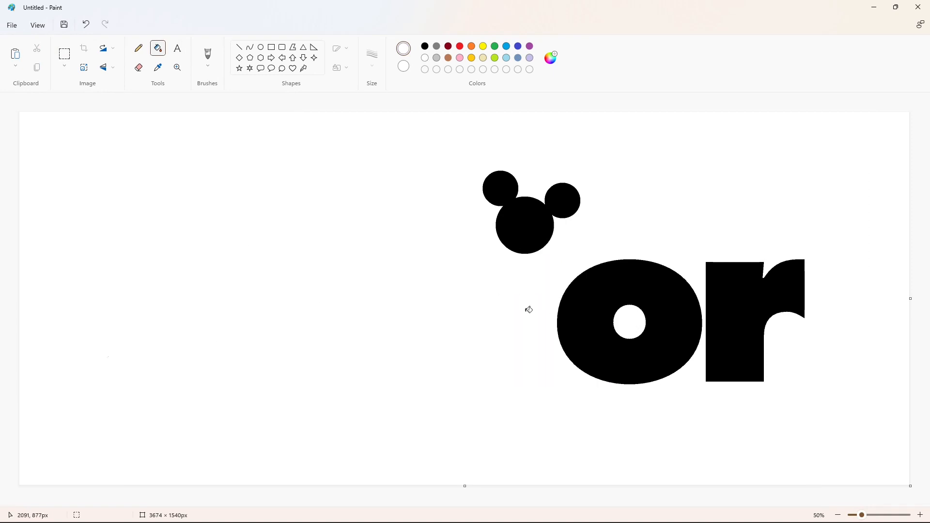
left_click(526, 230)
left_click(587, 316)
left_click(729, 318)
key("ctrl+v")
left_click_drag(425, 273, 411, 312)
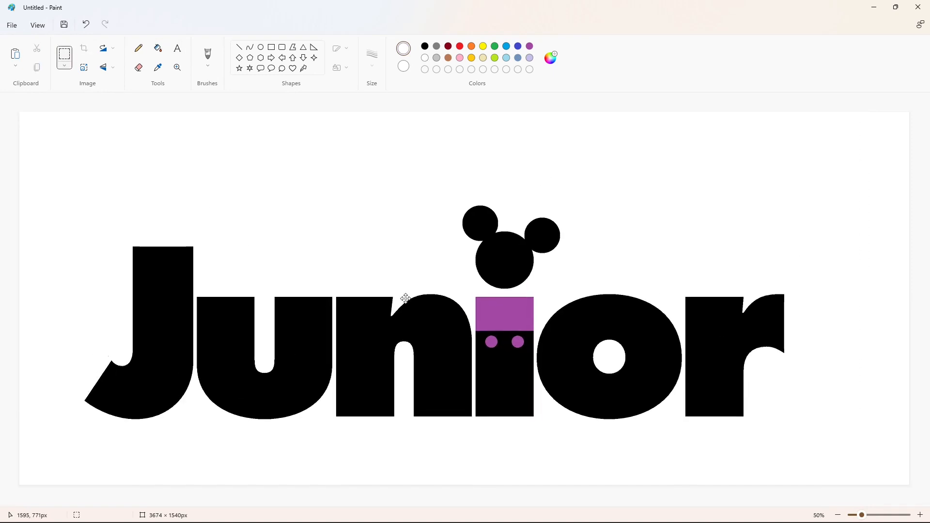
Set up a purple text box in the upper canvas area with font size 500 and the Waltograph font
left_click(177, 48)
left_click(413, 104)
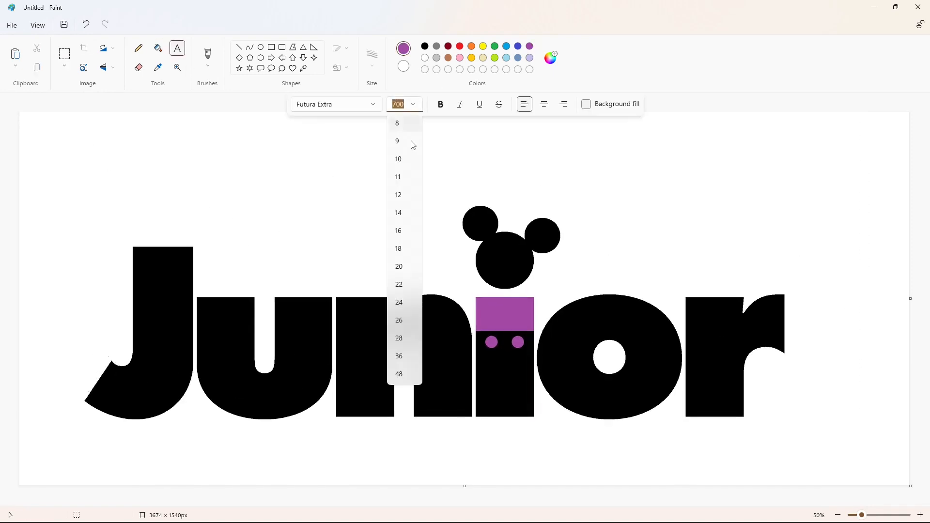
left_click(335, 160)
left_click(376, 106)
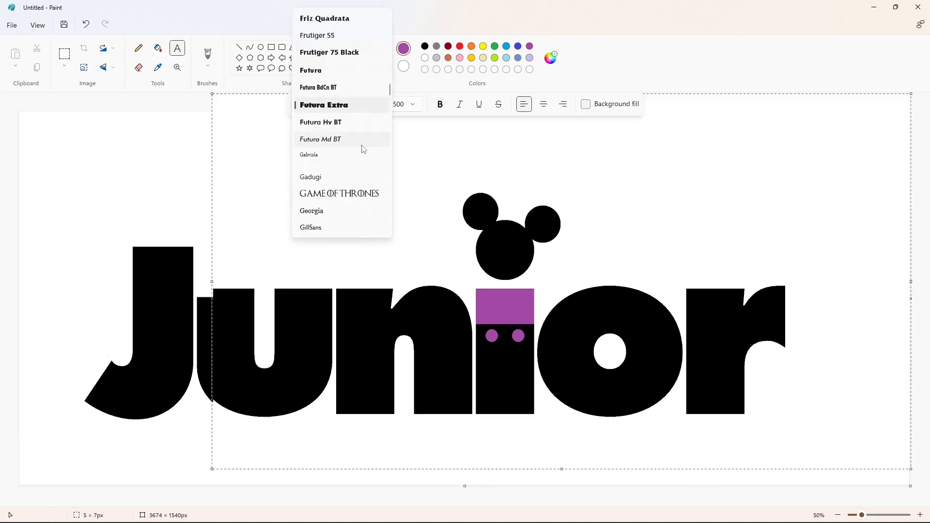
scroll(361, 148, "down", 10)
scroll(355, 157, "down", 20)
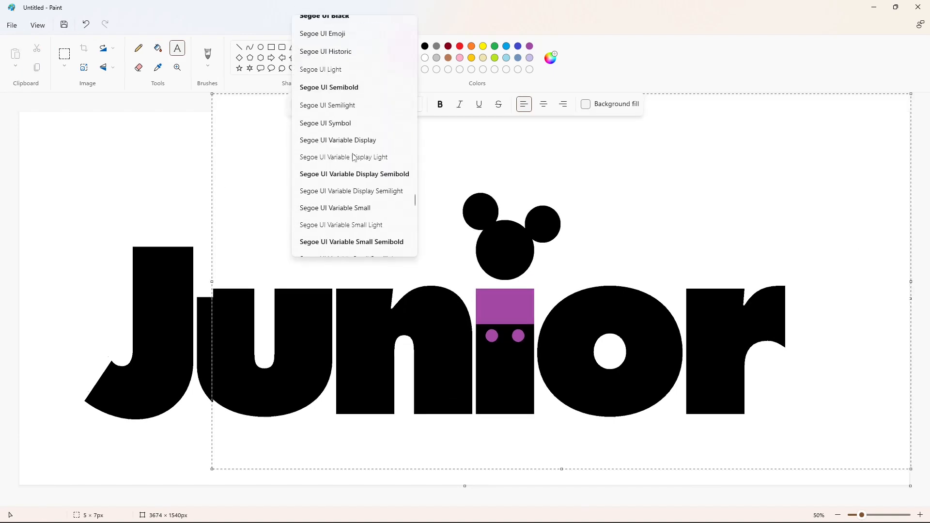
scroll(324, 130, "down", 3)
left_click(331, 187)
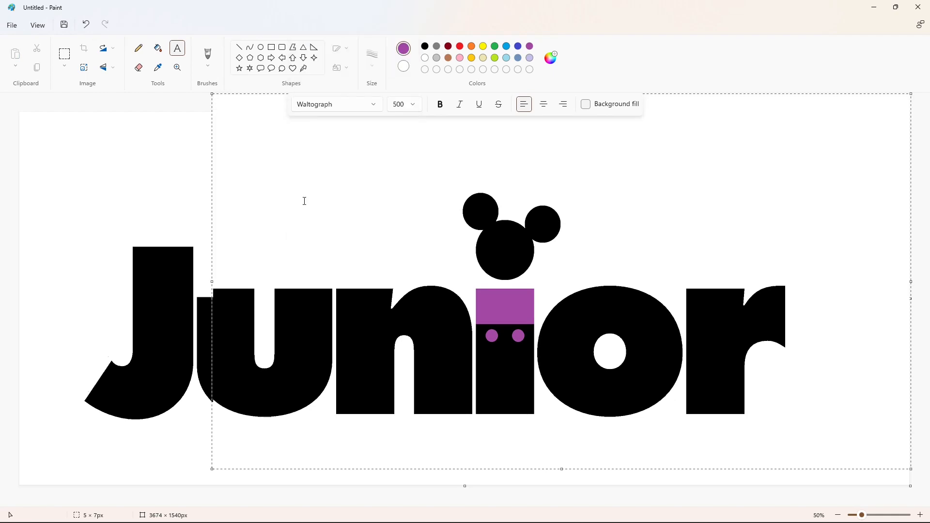
Add the text "Disney" above the J, u and n, and fill the small gap beside its y's tail black
type("Disney")
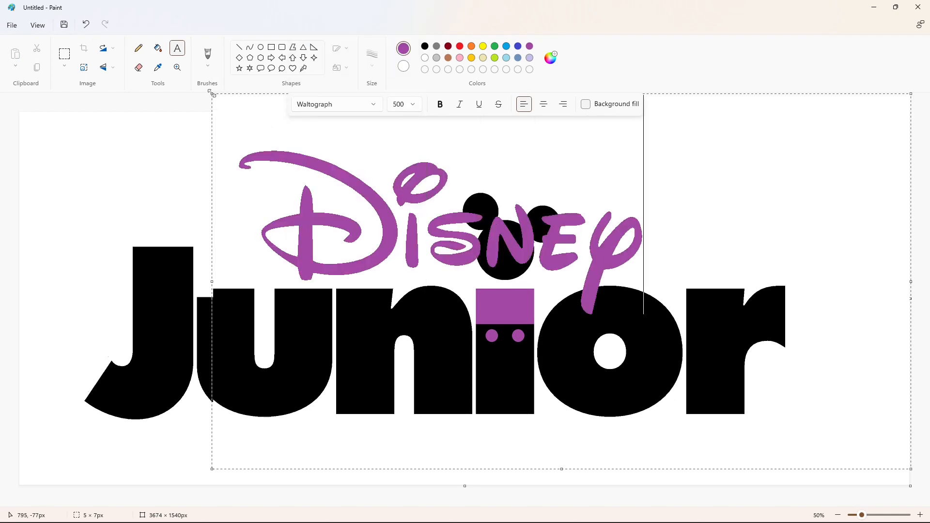
left_click_drag(212, 93, 21, 93)
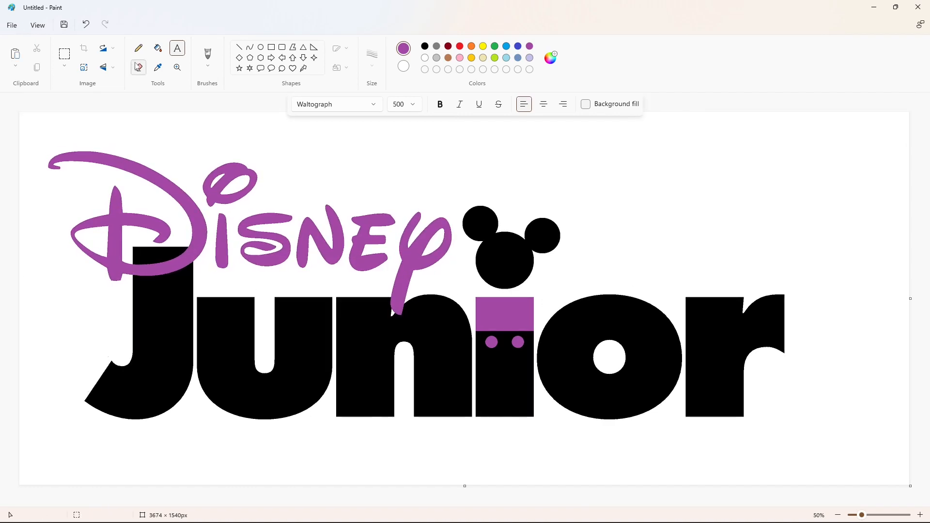
left_click(158, 48)
Copy the whole artwork, undo the latest additions, and paste the copy further right so it is centred on the canvas
left_click(64, 54)
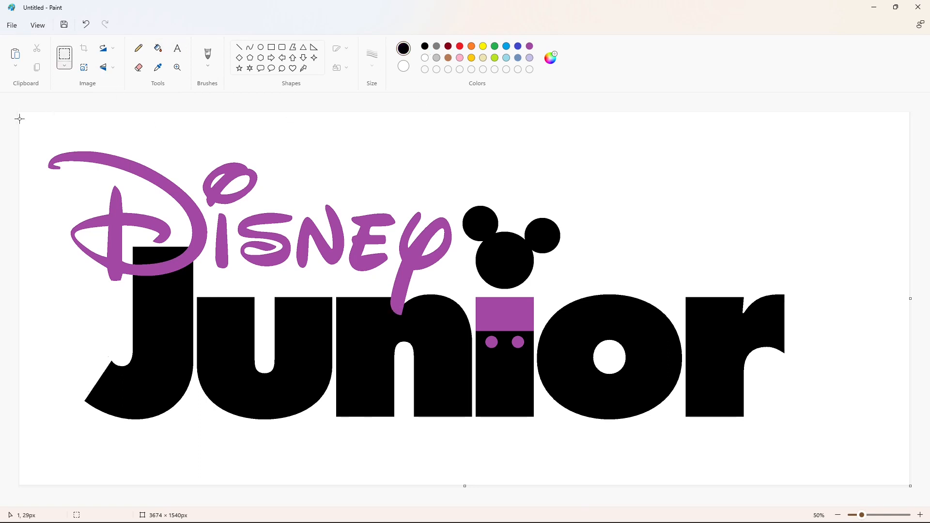
left_click_drag(764, 453, 846, 464)
key("ctrl+c")
key("ctrl+z")
key("ctrl+z")
key("ctrl+z")
key("ctrl+z")
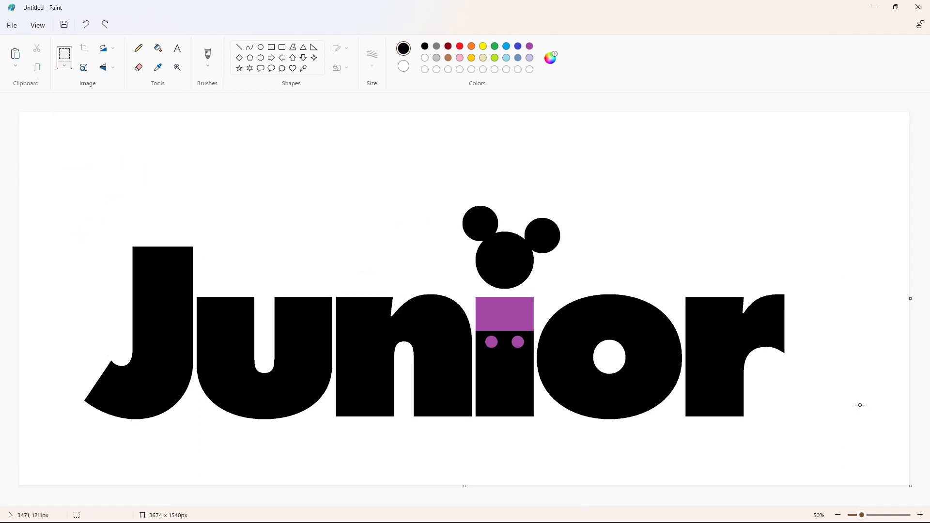
key("ctrl+v")
left_click_drag(384, 284, 418, 294)
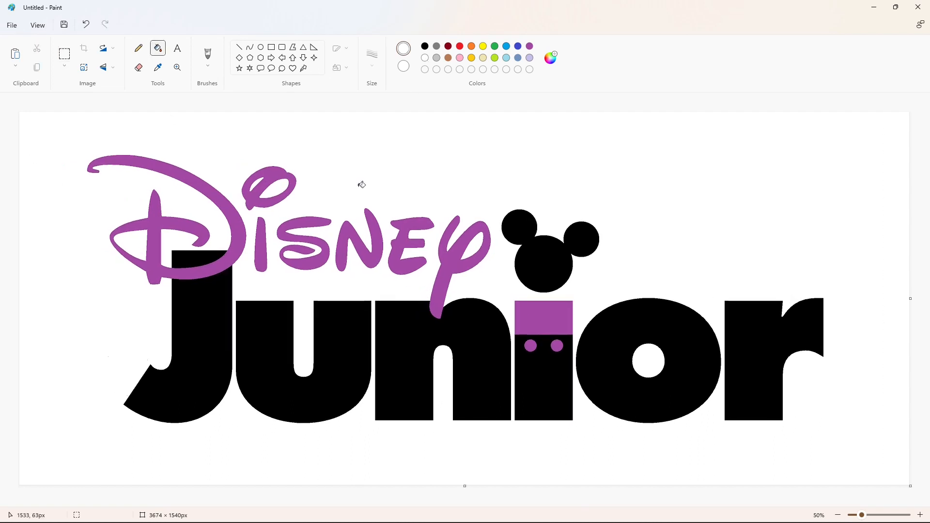
Fill the J's top inside the D's loop white, the Junior letters orange, and the i's two buttons gold
left_click(211, 255)
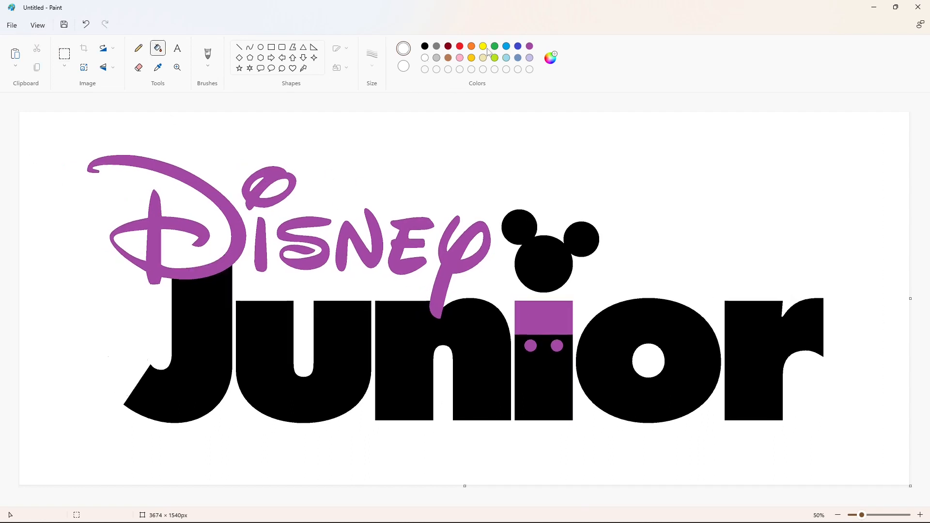
left_click(227, 314)
left_click(339, 347)
left_click(391, 352)
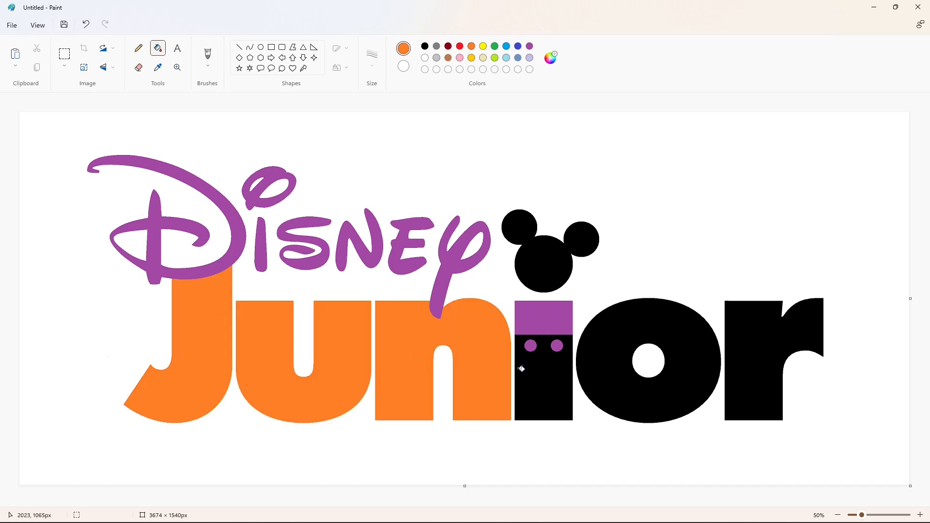
left_click(545, 373)
left_click(612, 376)
left_click(749, 378)
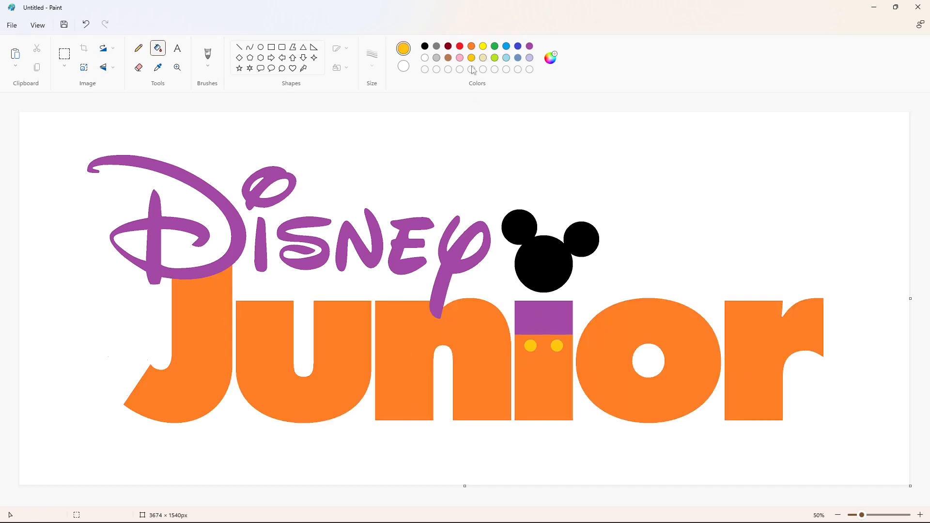
Fill the i's upper band and every part of the Disney lettering black
left_click(530, 303)
left_click(233, 211)
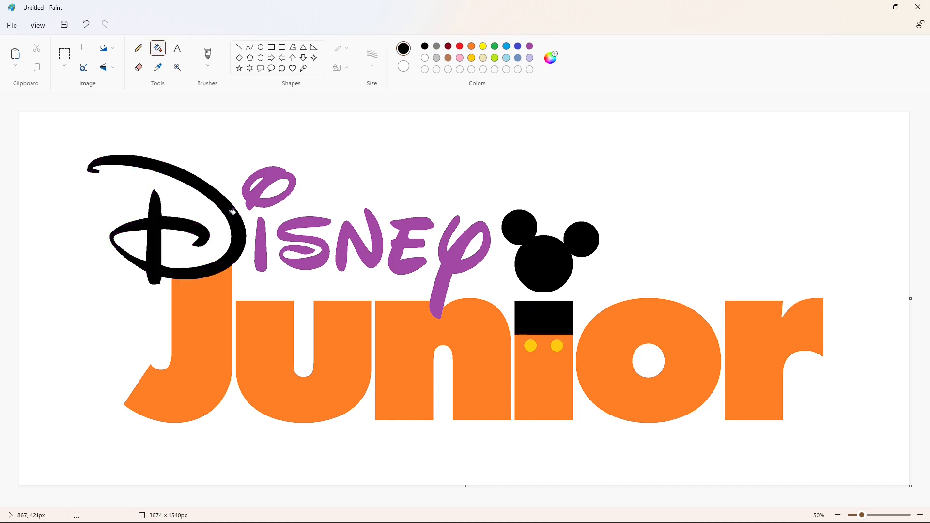
left_click(259, 198)
left_click(265, 229)
left_click(292, 229)
left_click(339, 240)
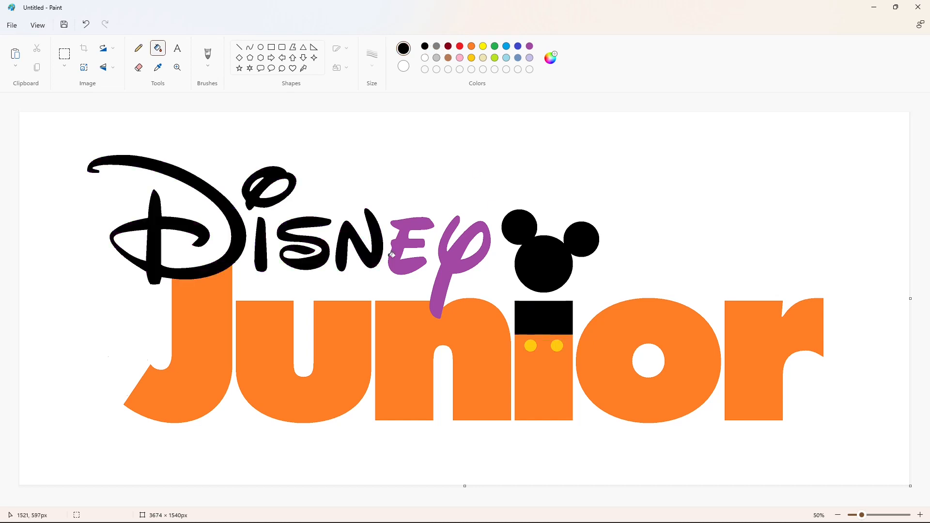
left_click(392, 255)
left_click(448, 265)
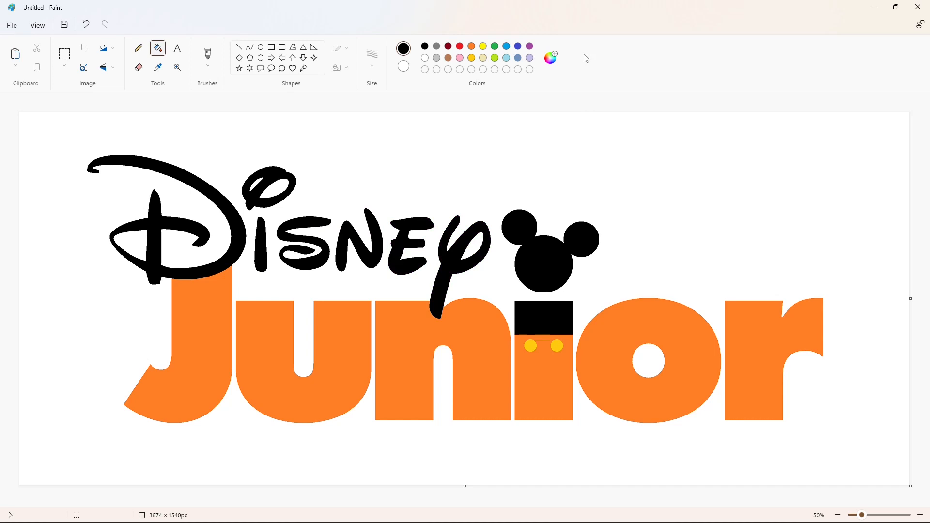